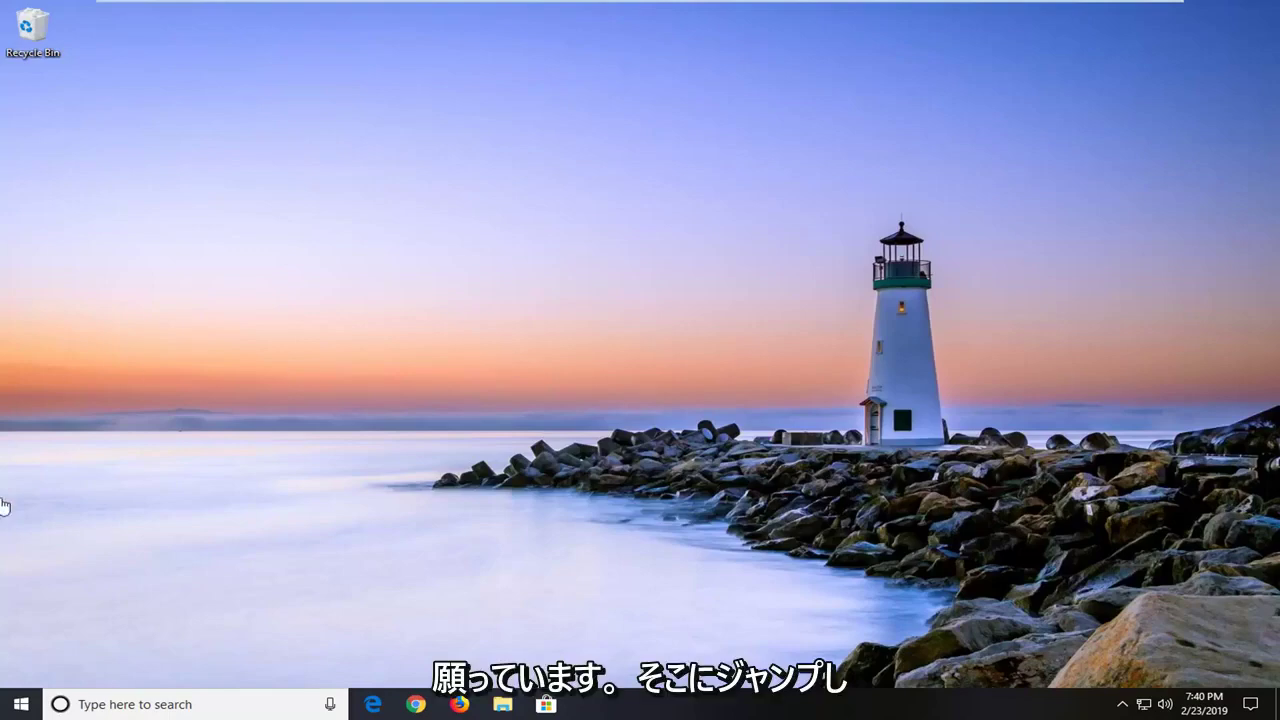
Search Windows for "device manager", open Device Manager, and move and enlarge its window.
click(19, 705)
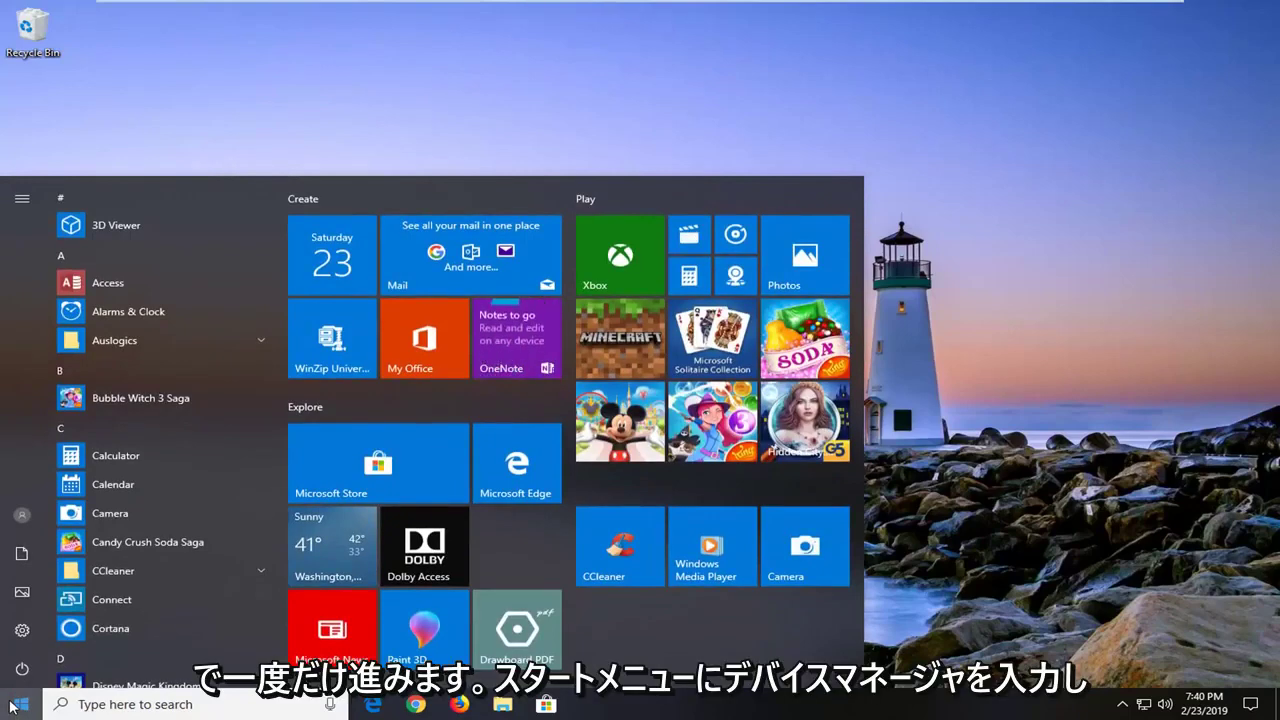
text(d)
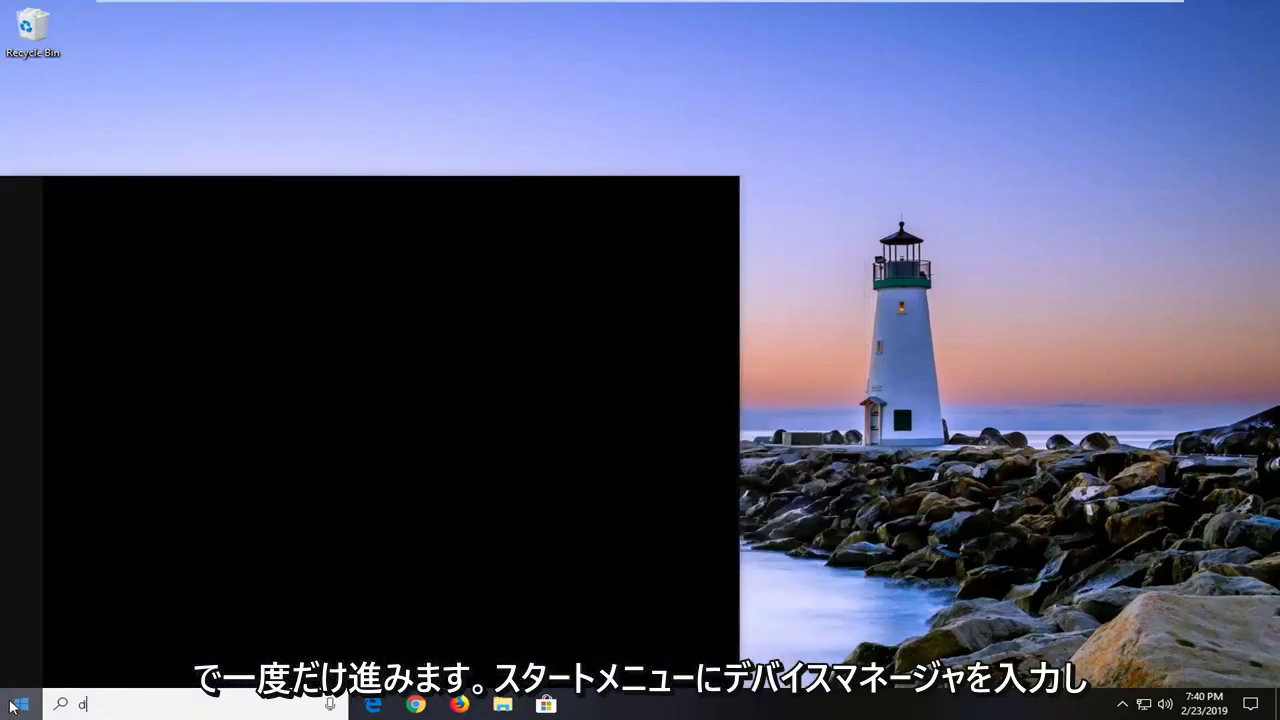
text(evi)
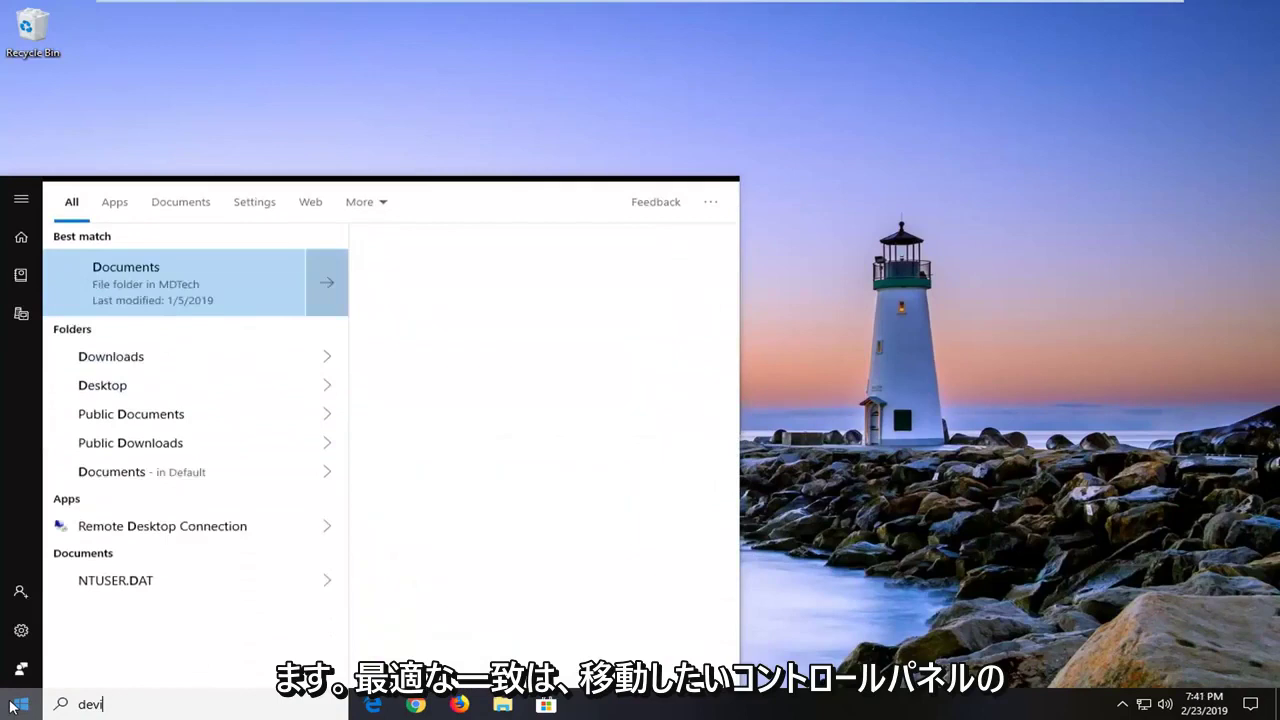
text(ce manager)
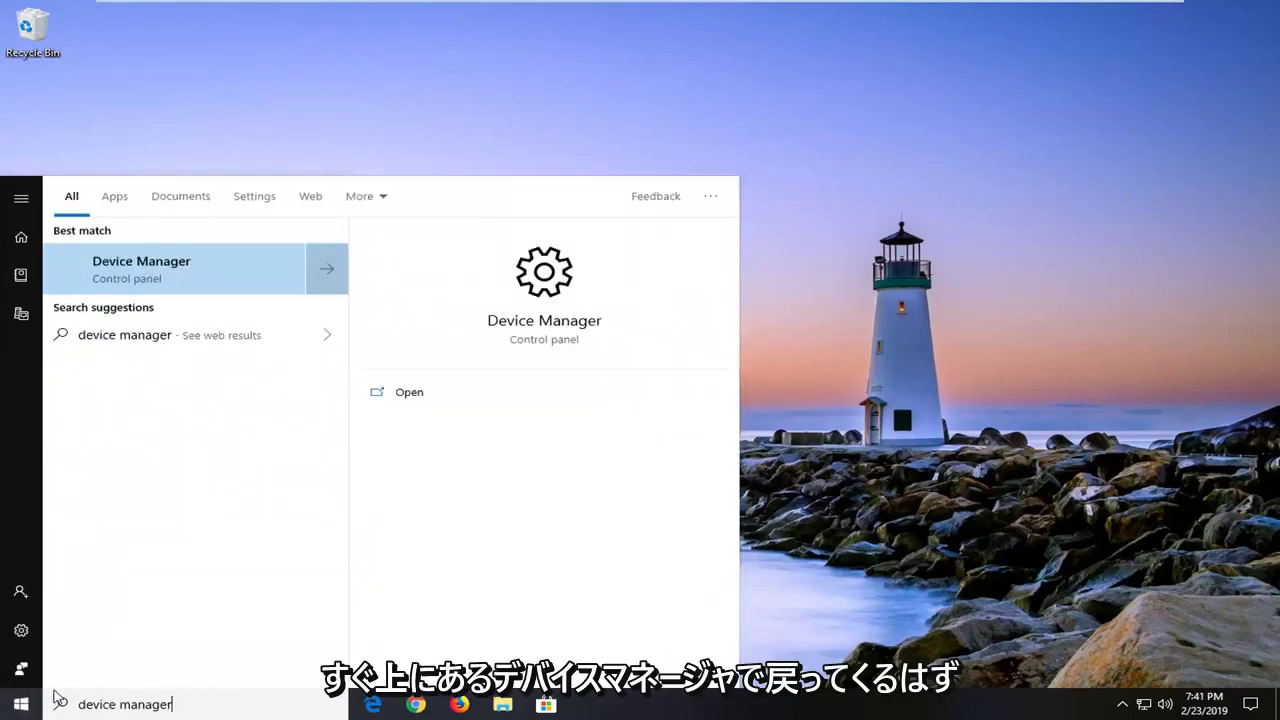
click(125, 285)
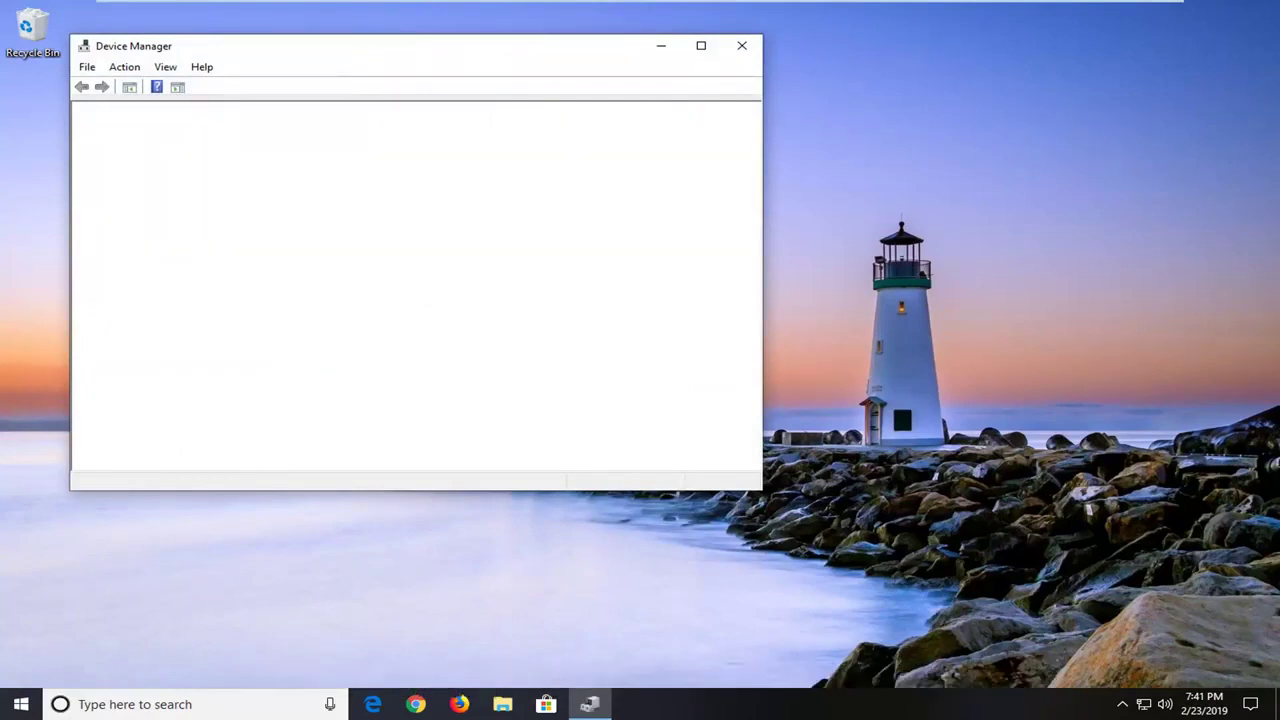
drag(444, 48, 560, 76)
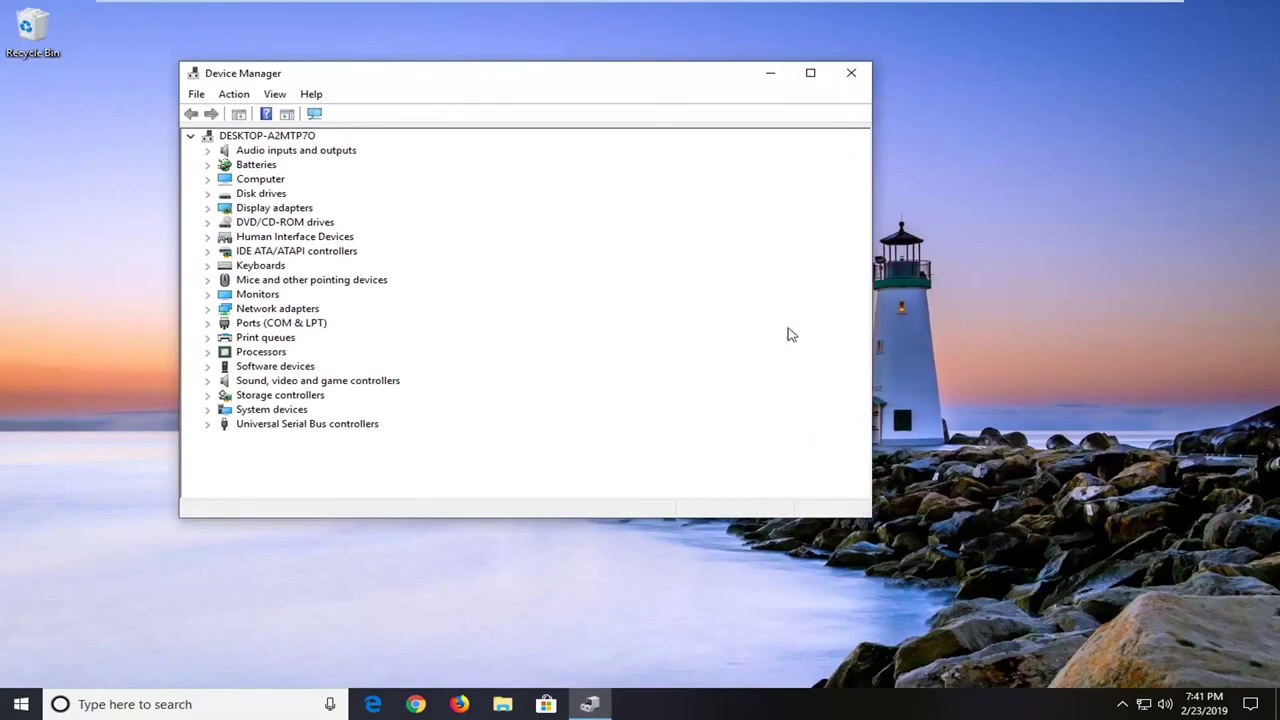
drag(871, 521, 1037, 547)
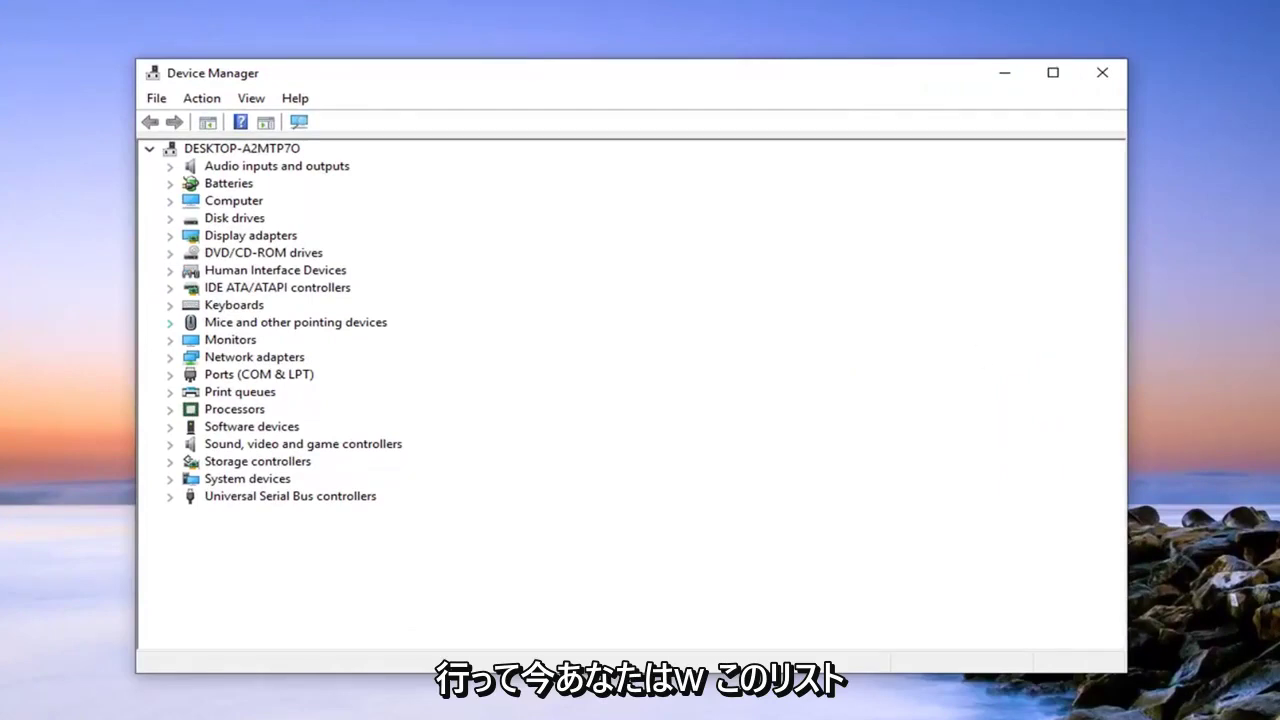
Expand the Universal Serial Bus controllers category and uninstall the first Generic USB Hub.
click(240, 497)
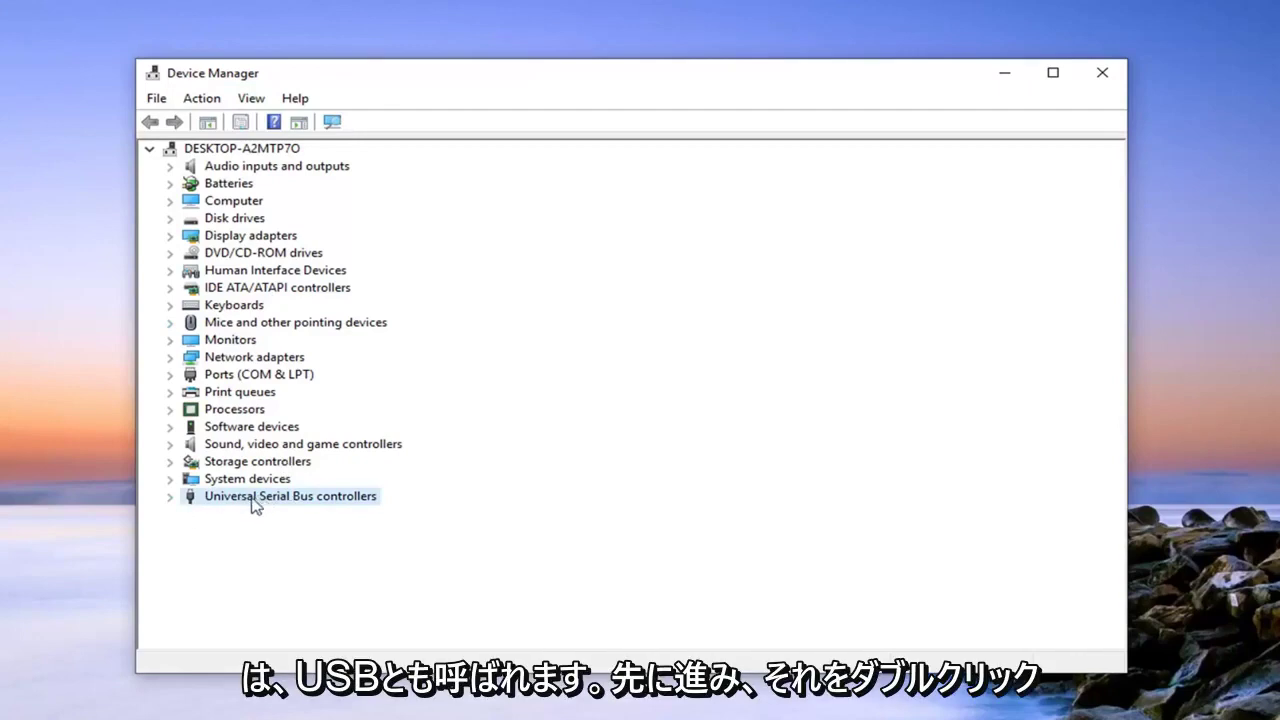
click(176, 497)
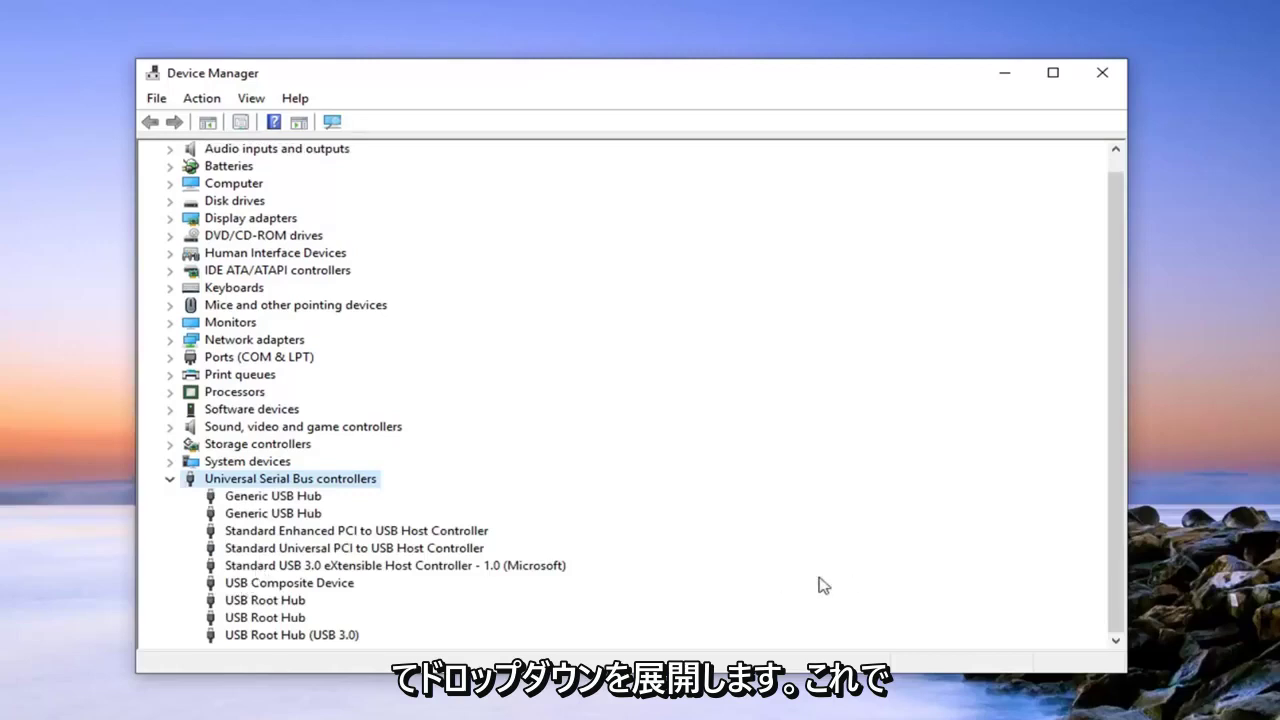
click(256, 497)
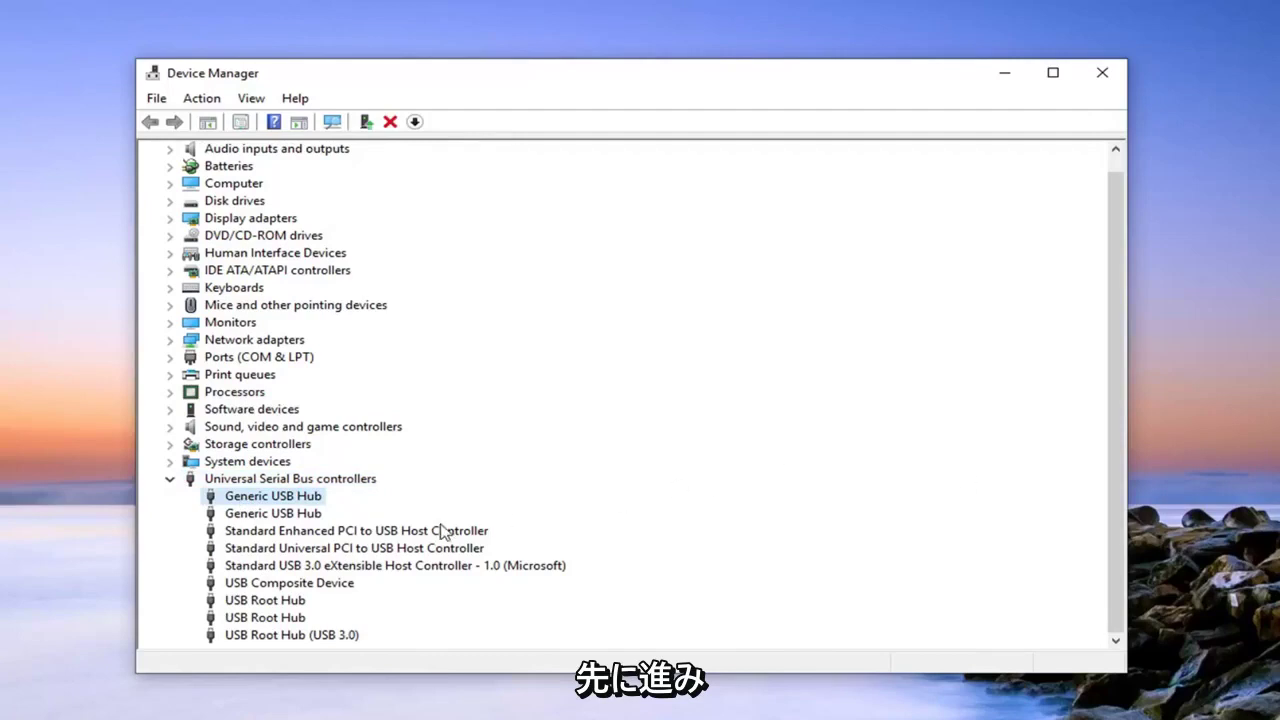
right_click(245, 502)
click(285, 553)
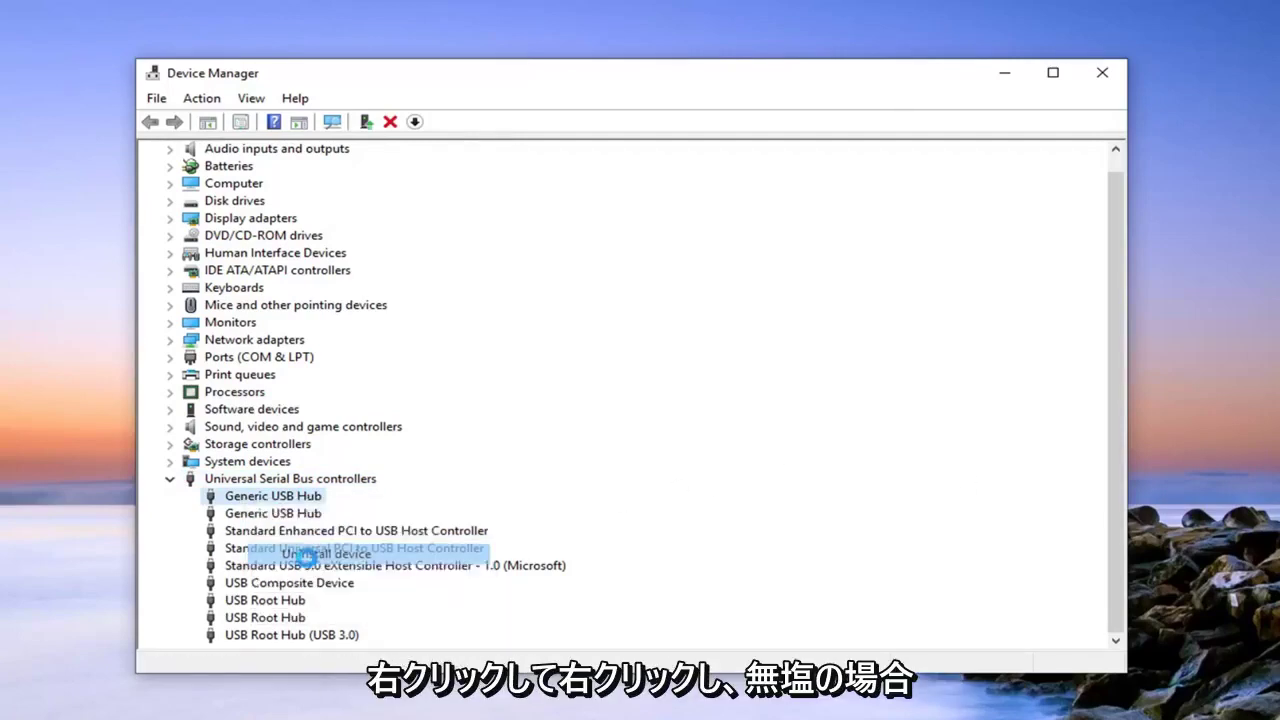
click(731, 488)
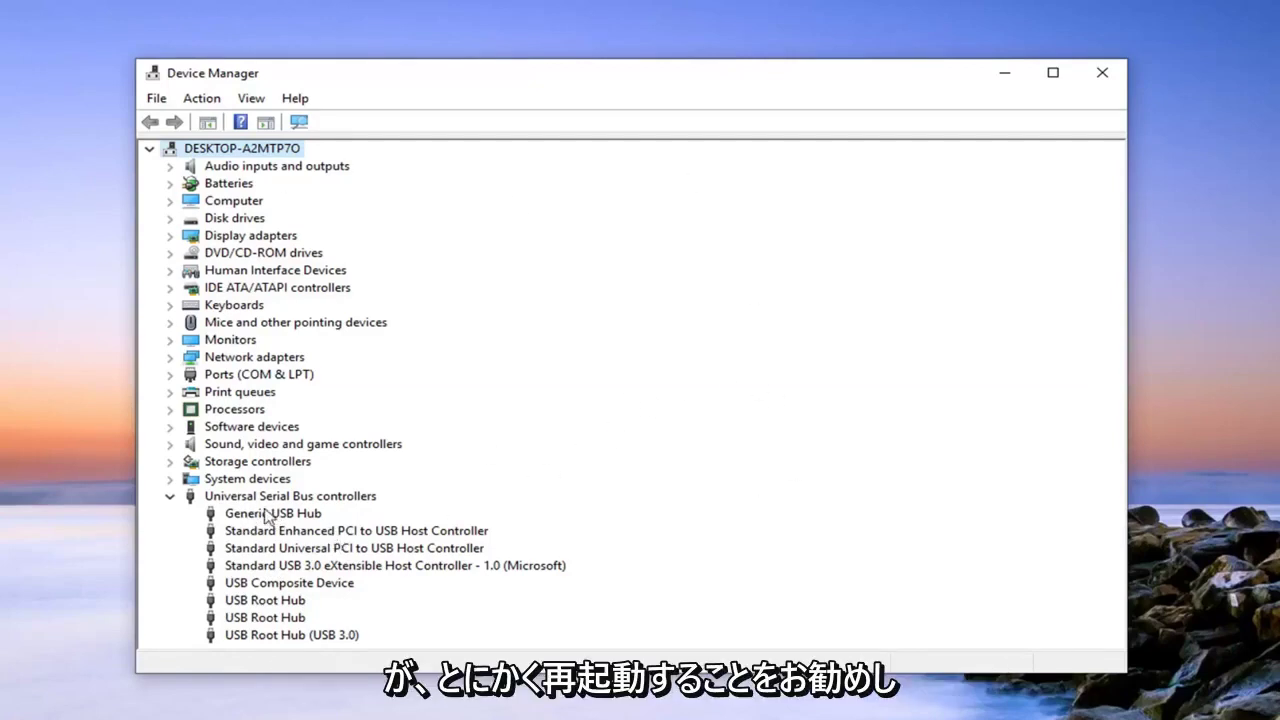
Uninstall the remaining Generic USB Hub under Universal Serial Bus controllers and close Device Manager.
click(250, 514)
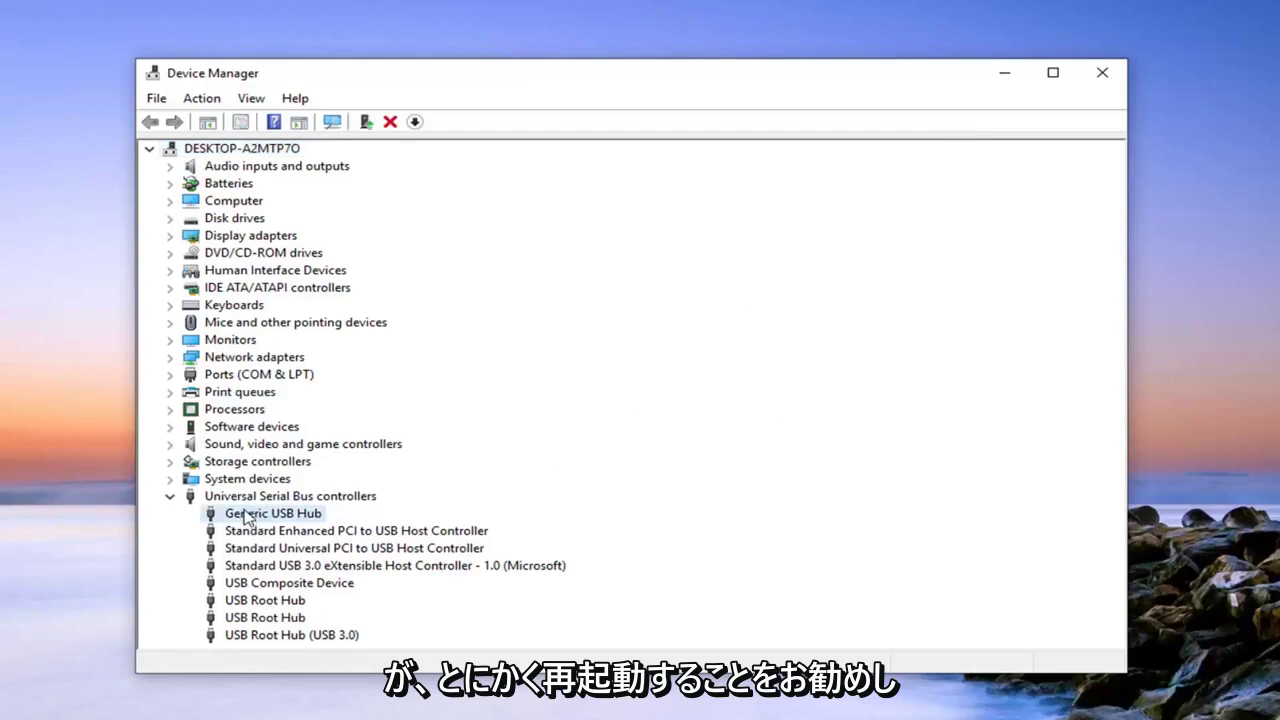
right_click(245, 514)
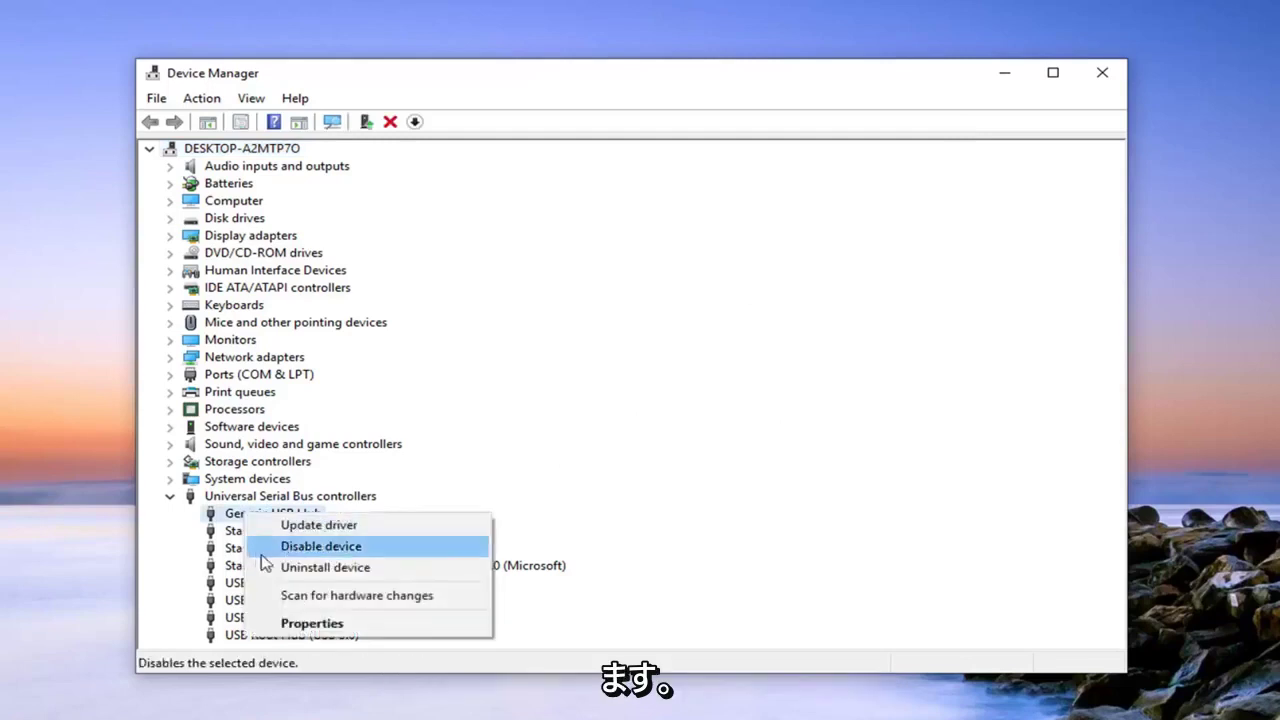
click(365, 566)
click(720, 485)
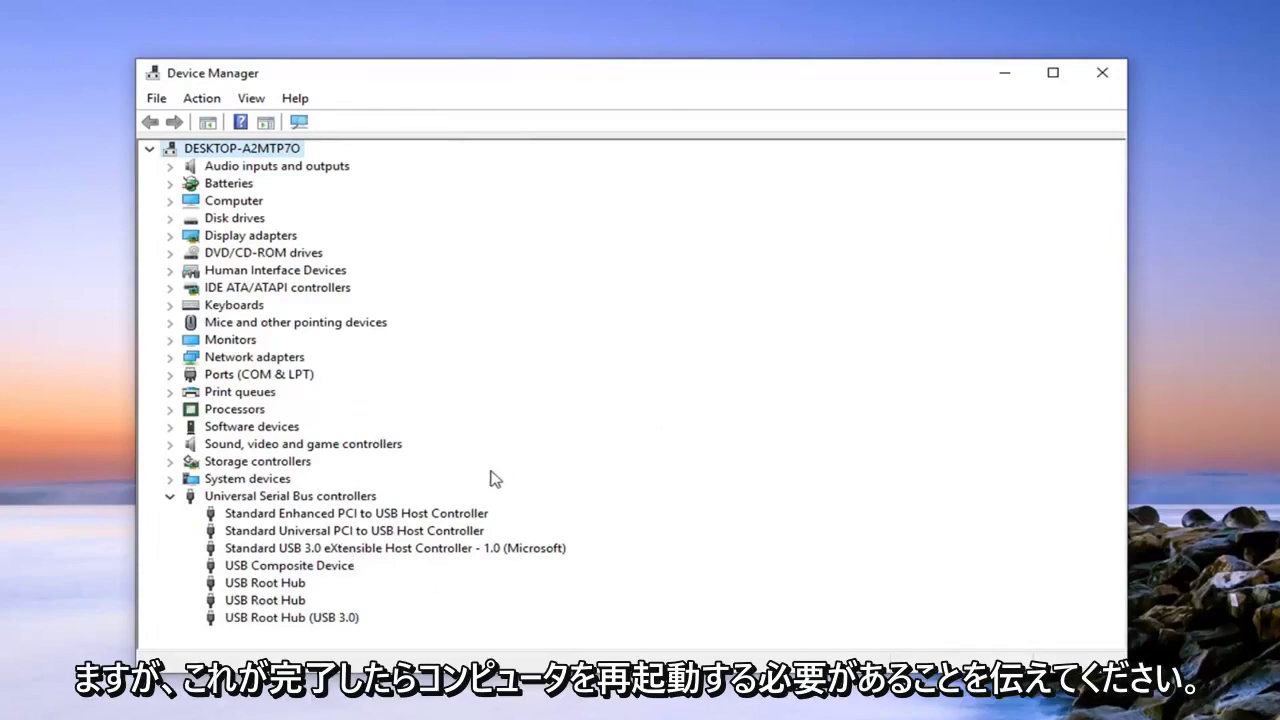
click(345, 513)
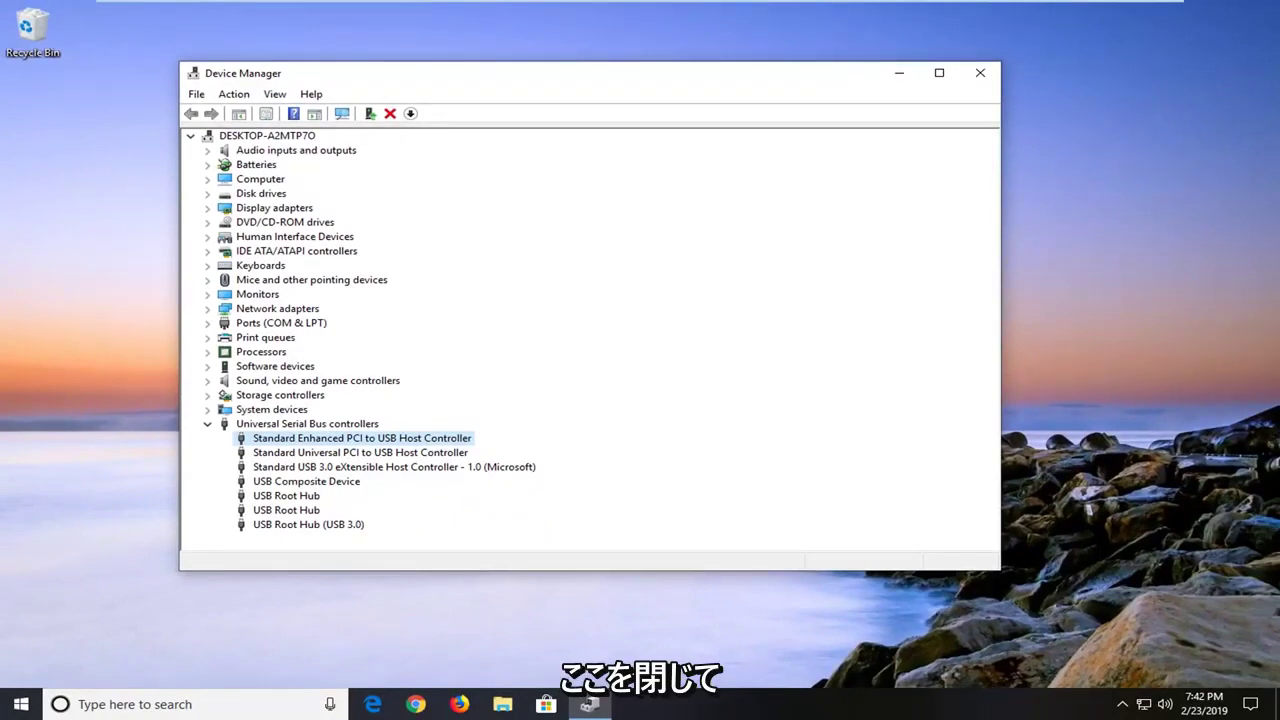
key(alt+F4)
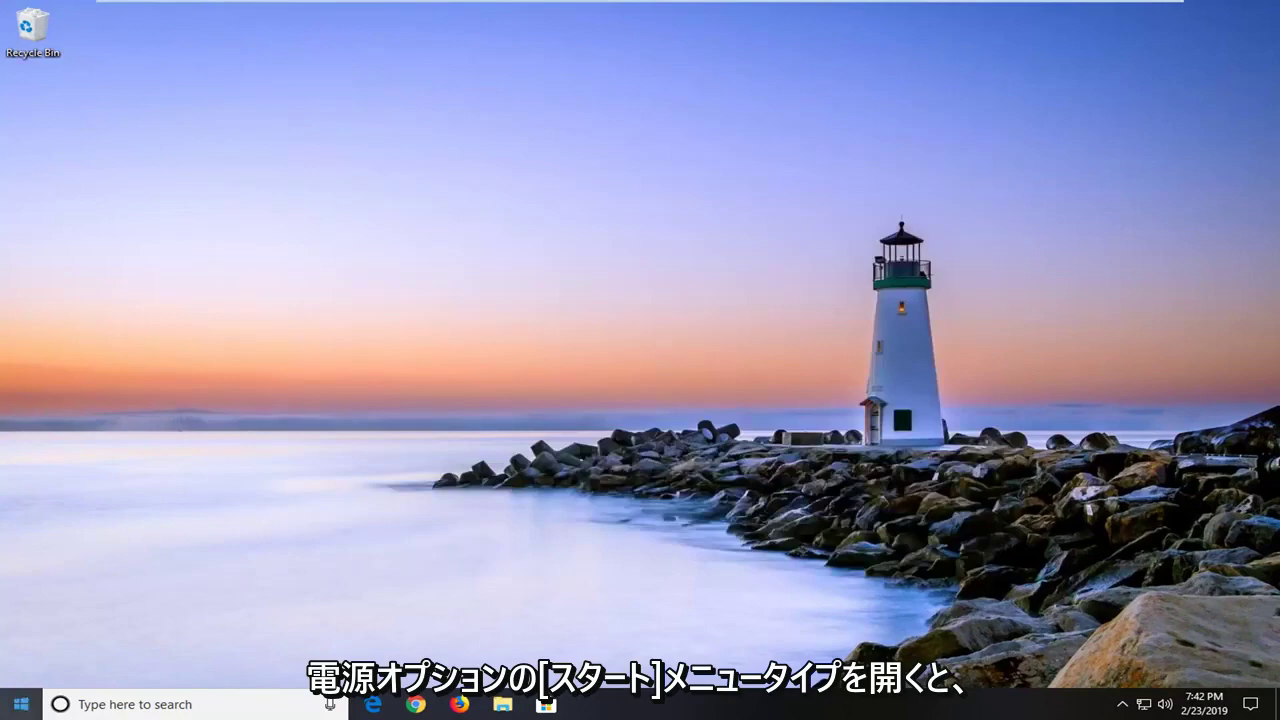
Search Windows for "power options" and open the Power & sleep settings.
click(14, 706)
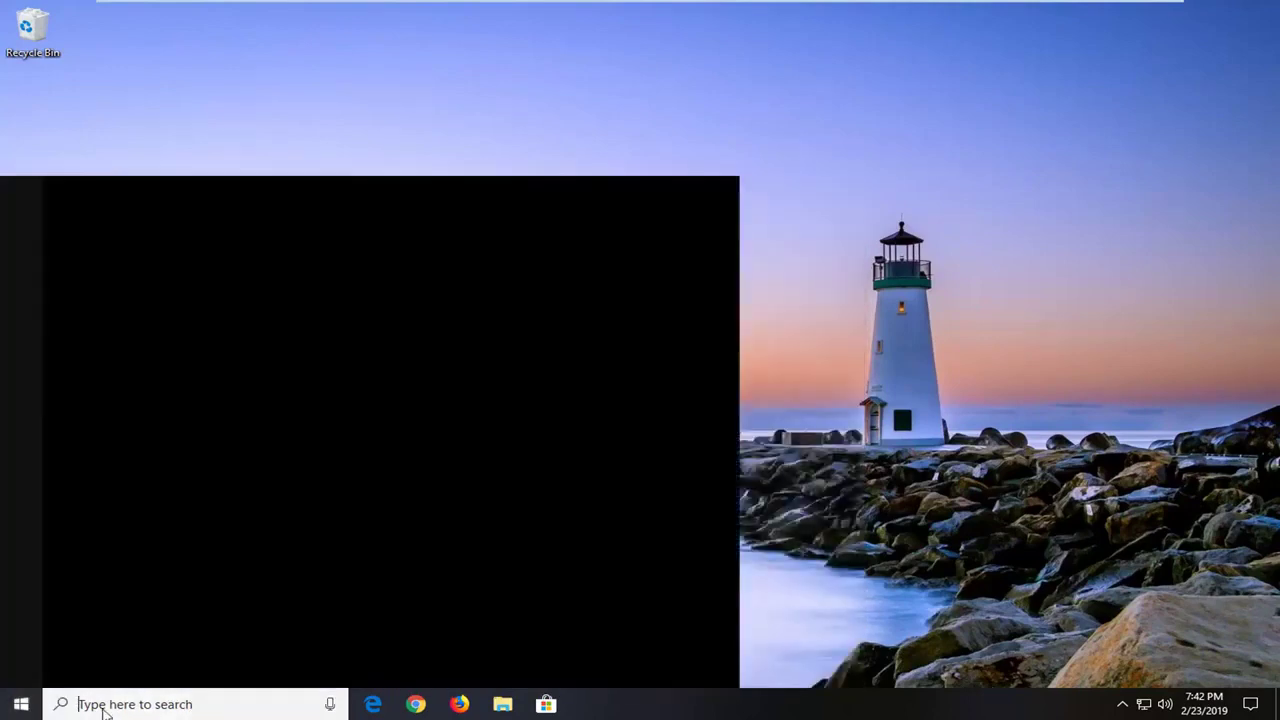
click(103, 706)
text(powe)
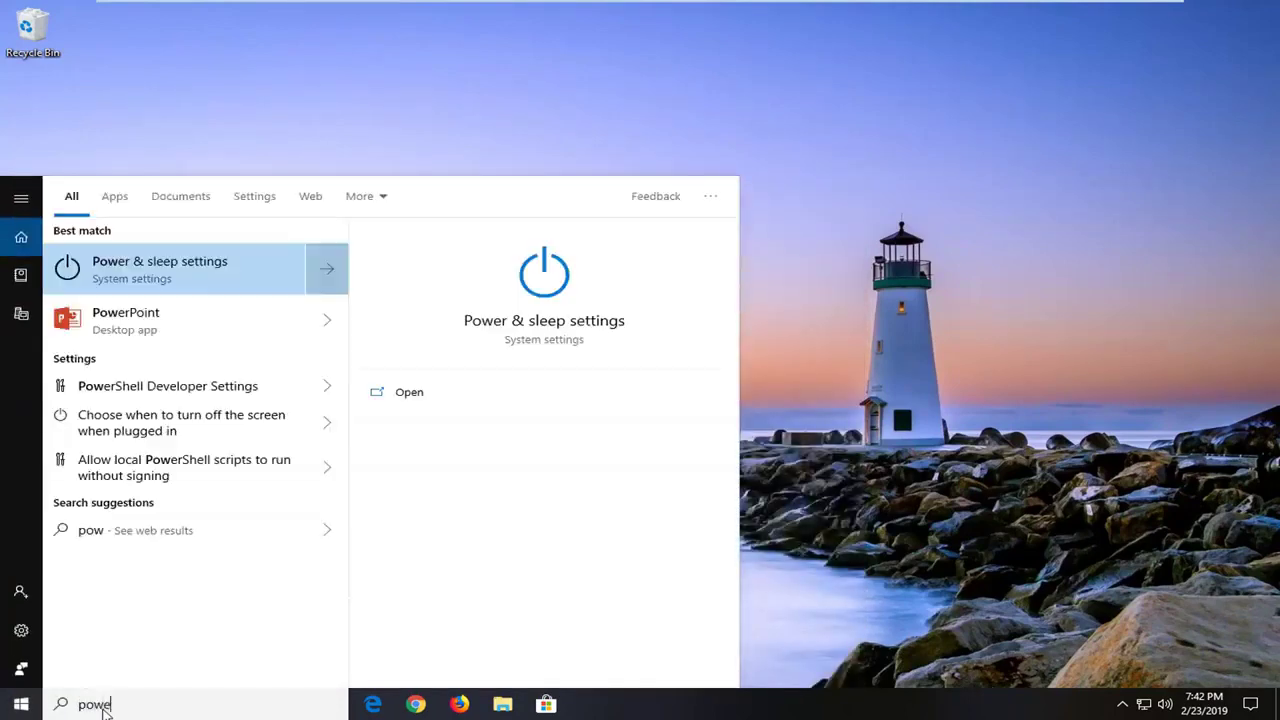
text(r options)
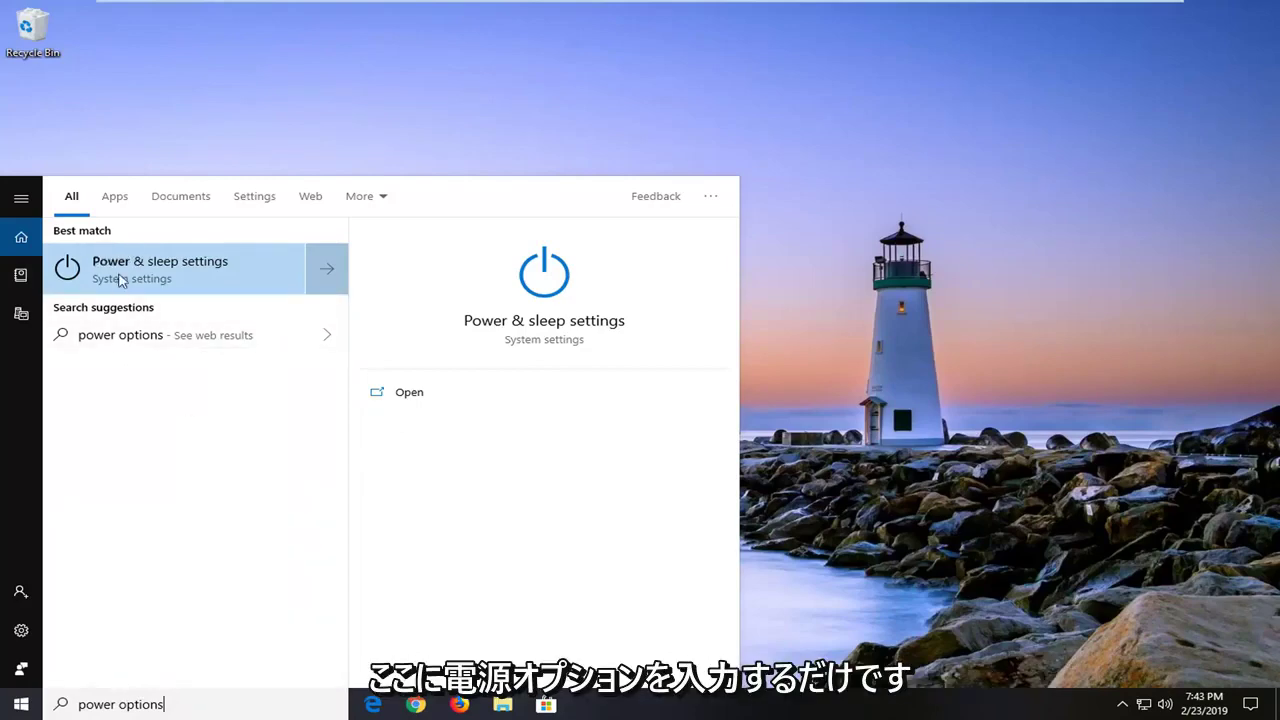
click(207, 266)
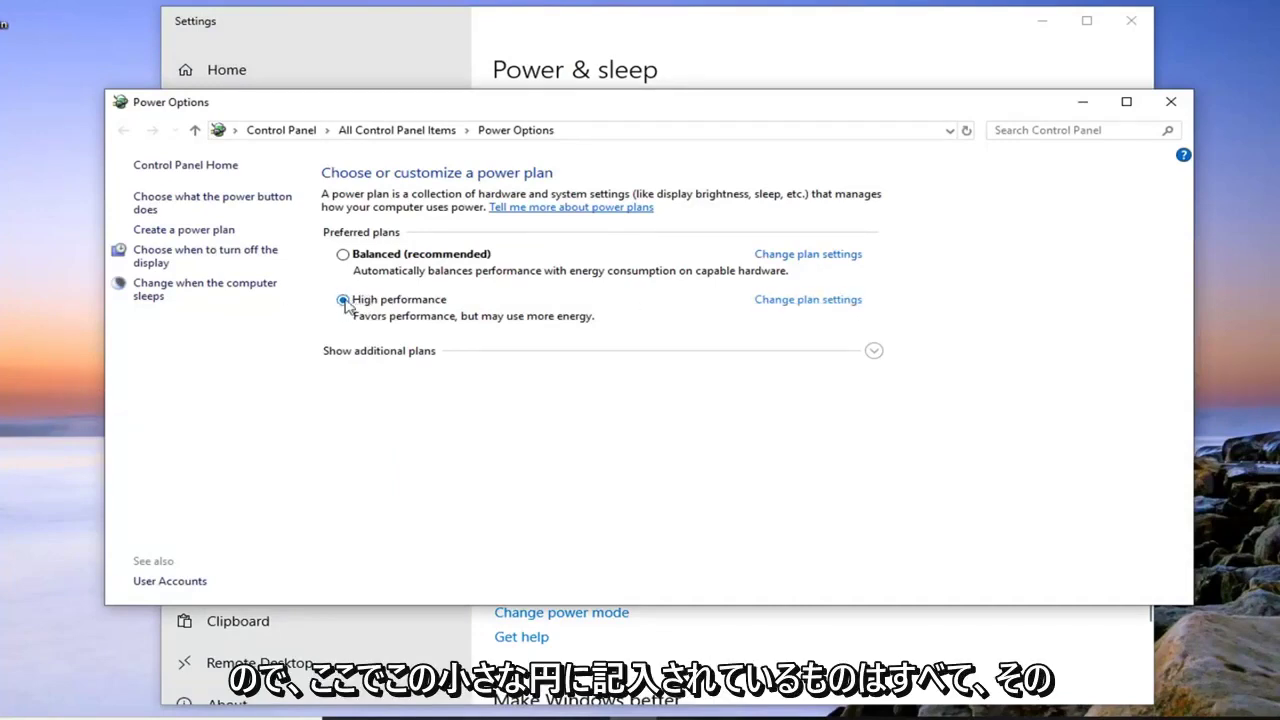
Open the advanced power settings of the High performance plan and move the dialog clear of the window edge.
click(791, 301)
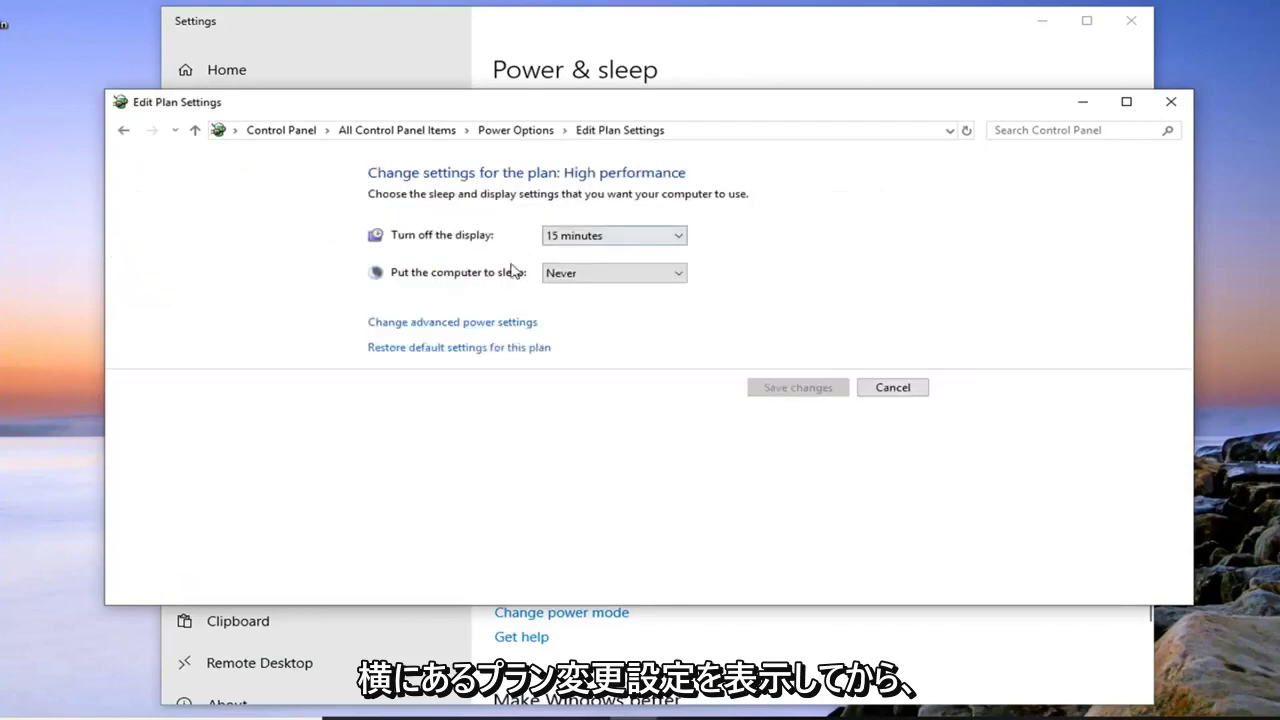
click(441, 324)
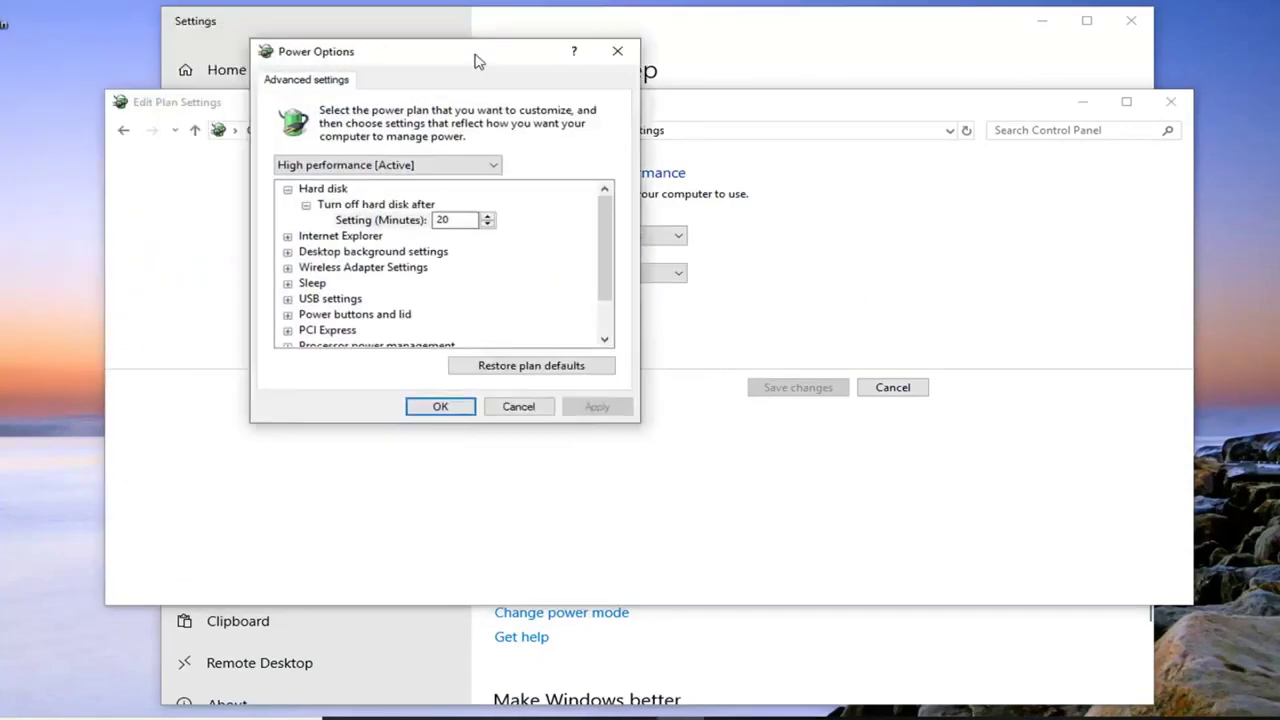
drag(476, 60, 609, 92)
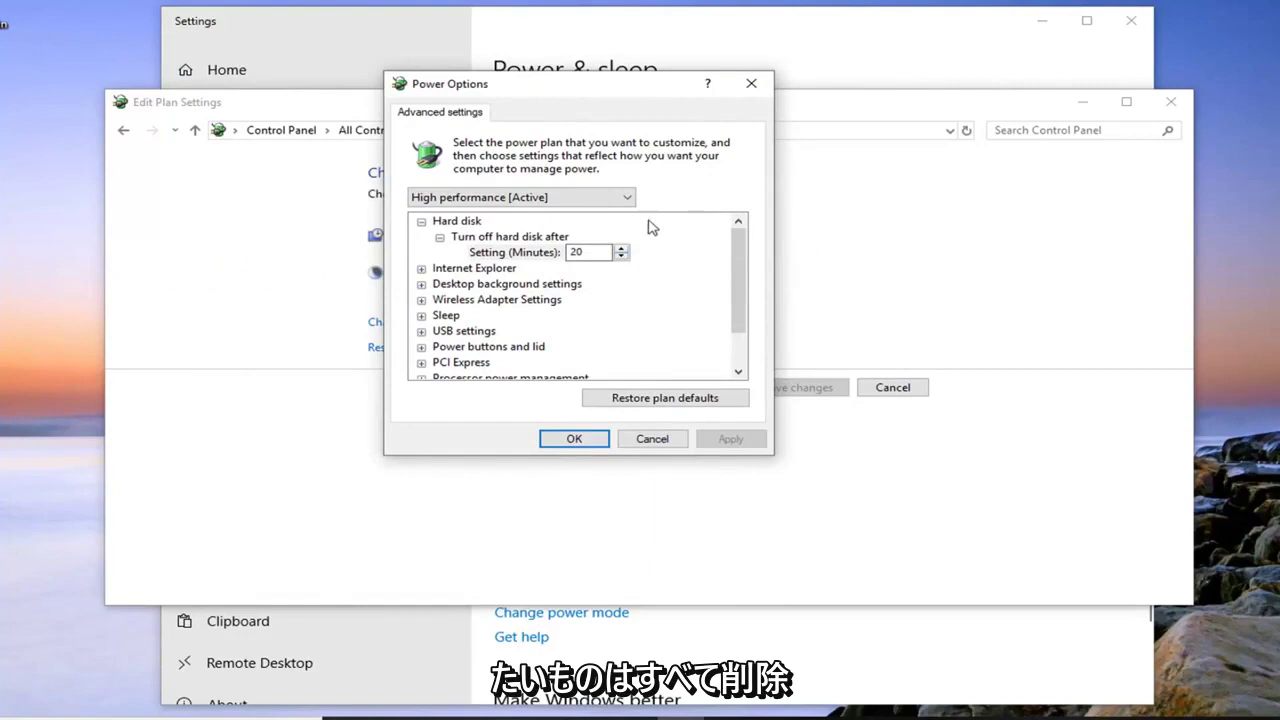
Set "Turn off hard disk after" to Never for the High performance plan, apply it, and close the power settings windows.
click(500, 254)
key(BackSpace)
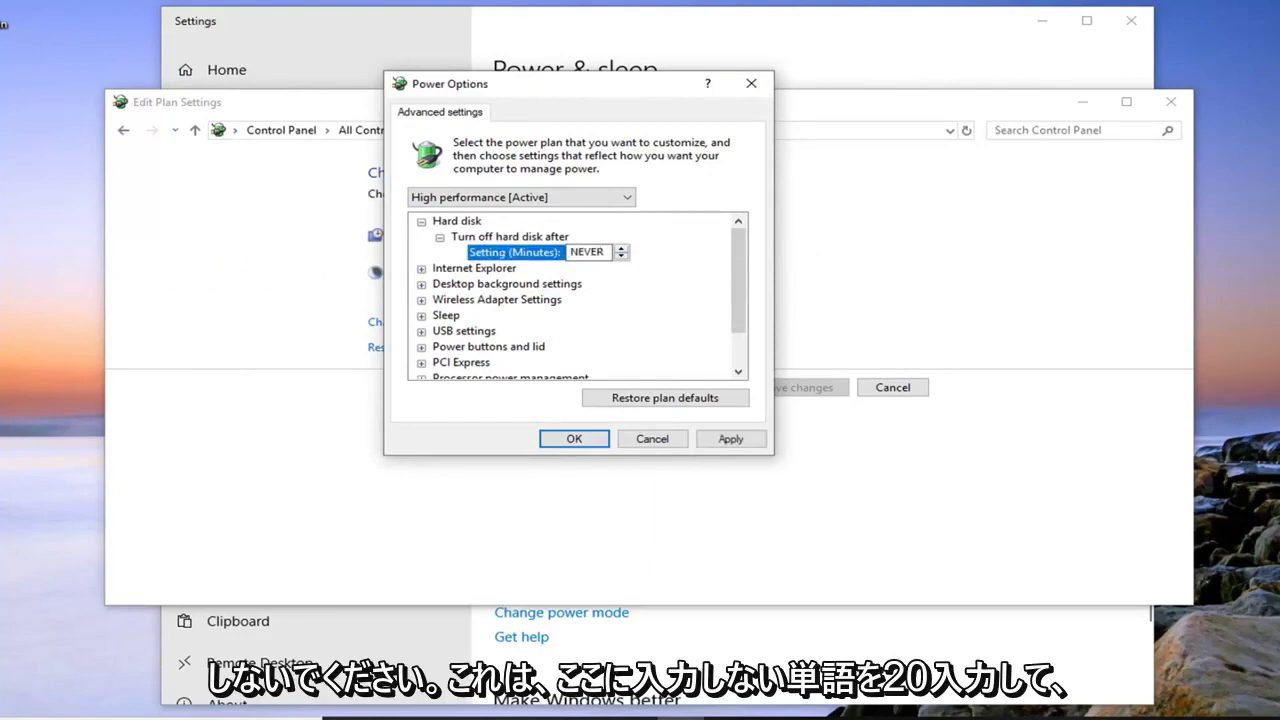
text(NEVER)
click(508, 270)
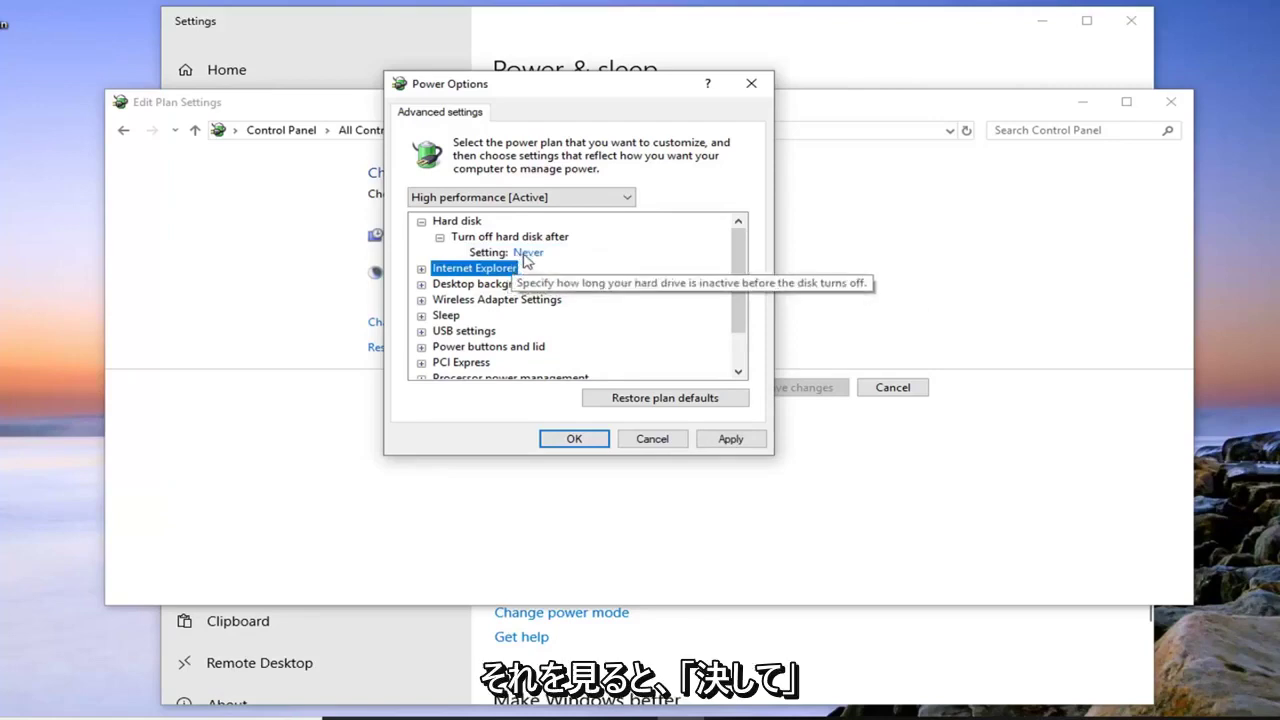
click(527, 254)
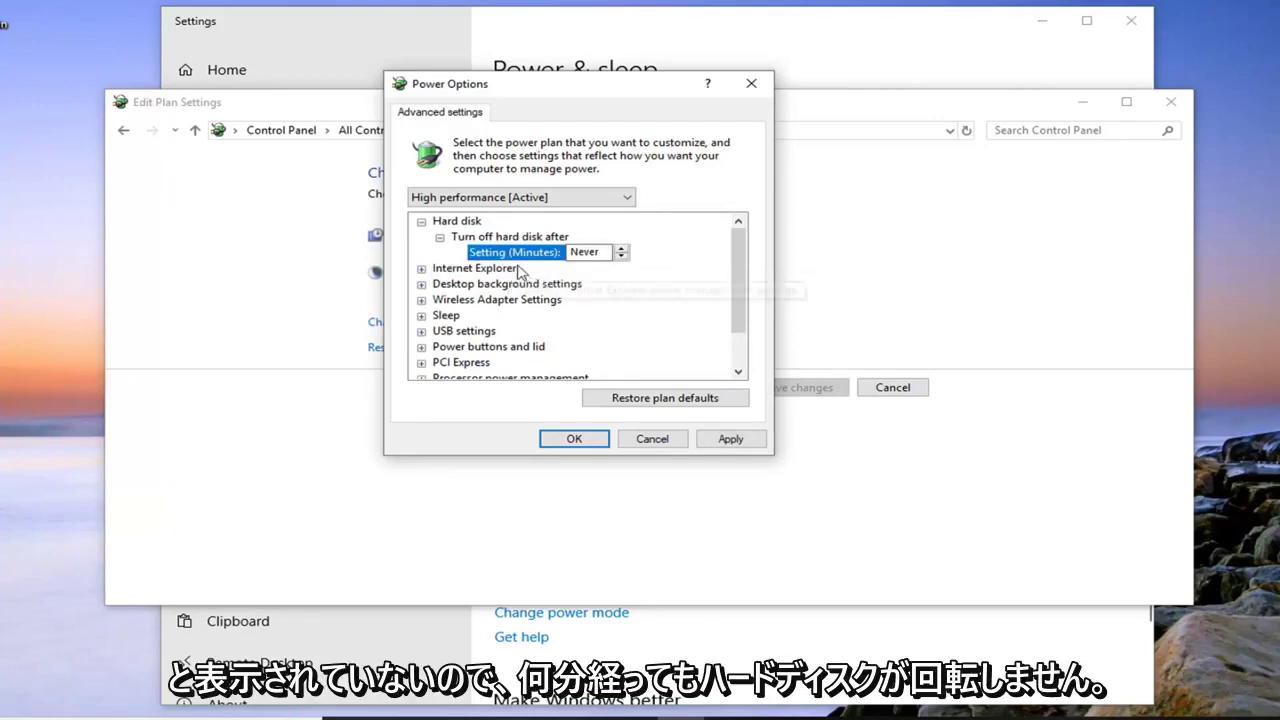
click(474, 268)
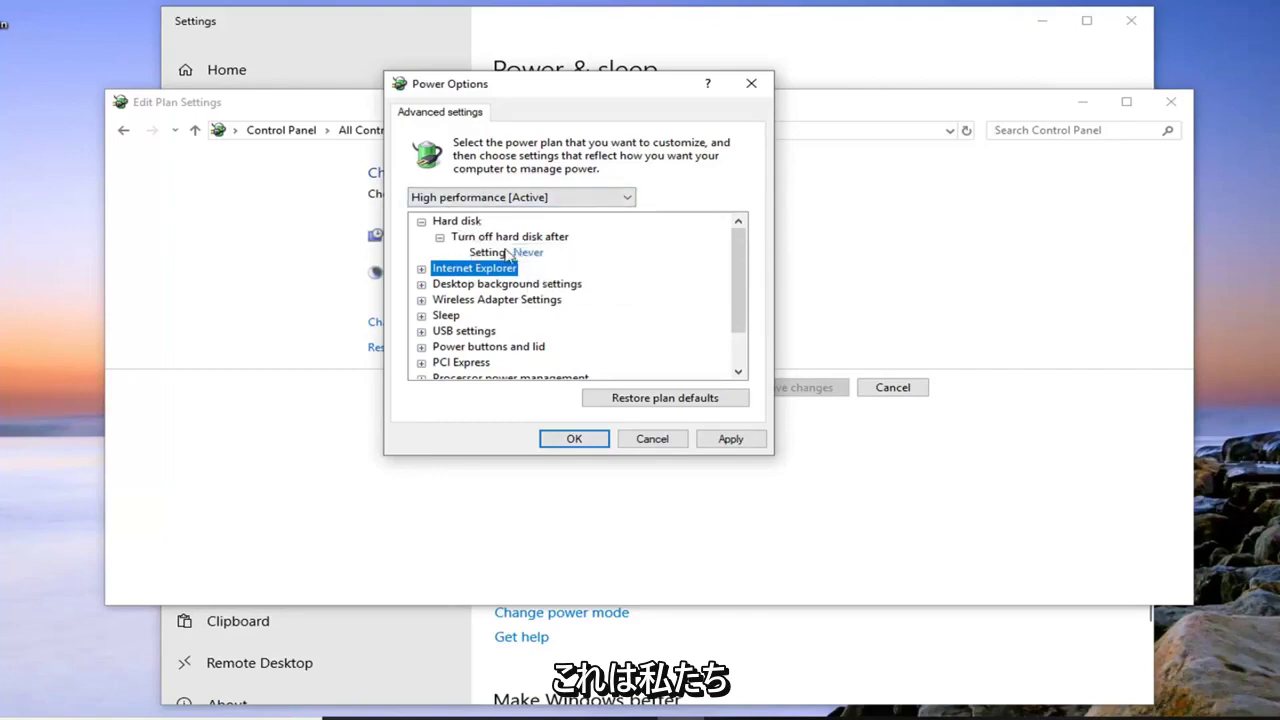
click(733, 441)
click(590, 441)
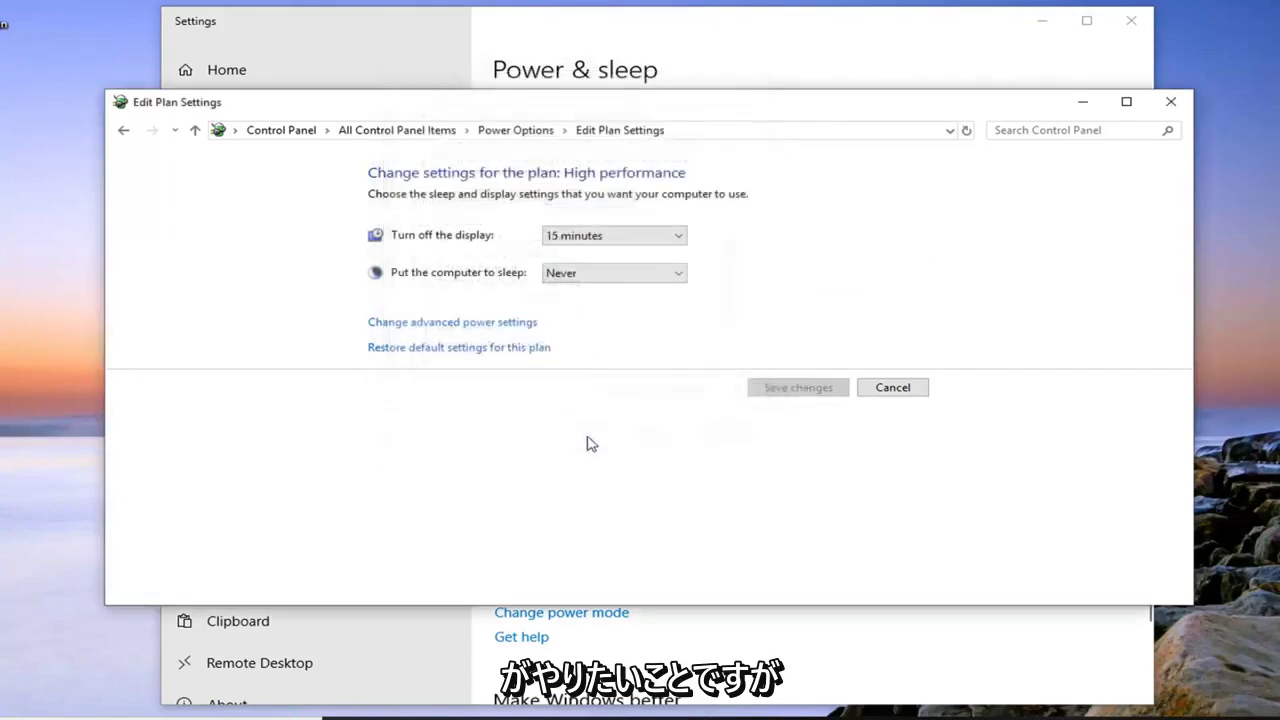
click(1171, 101)
click(1131, 20)
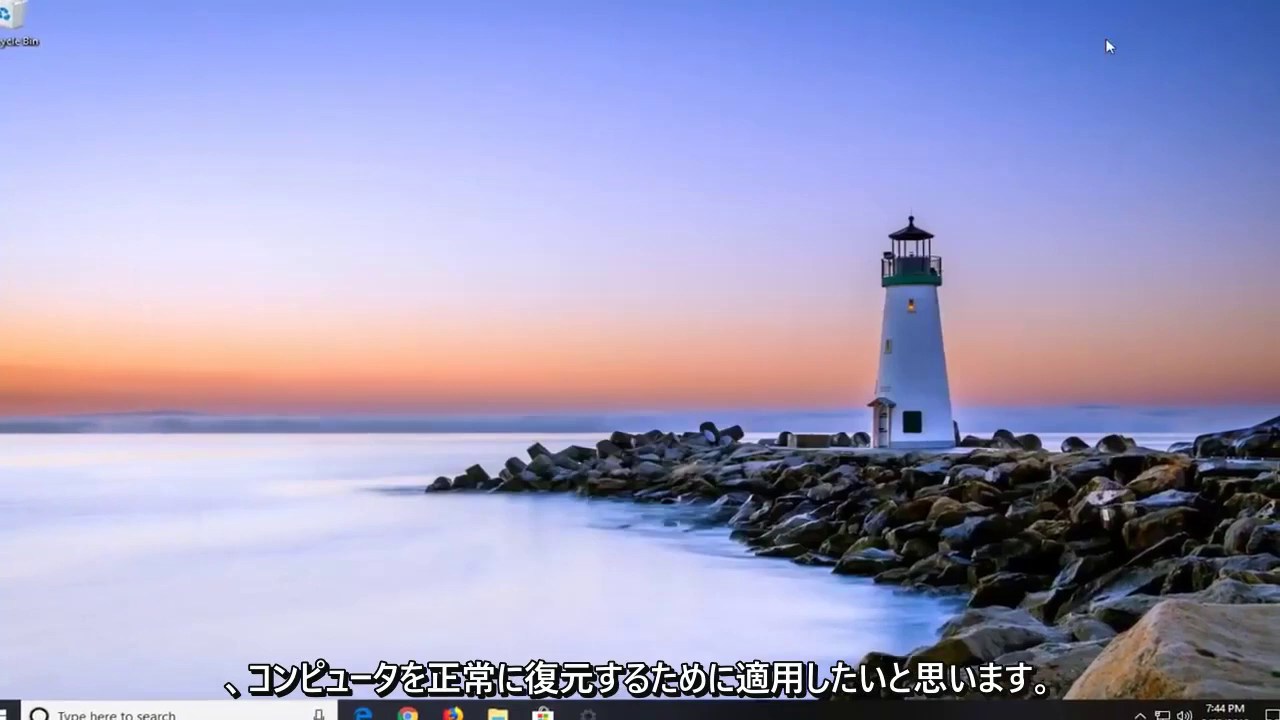